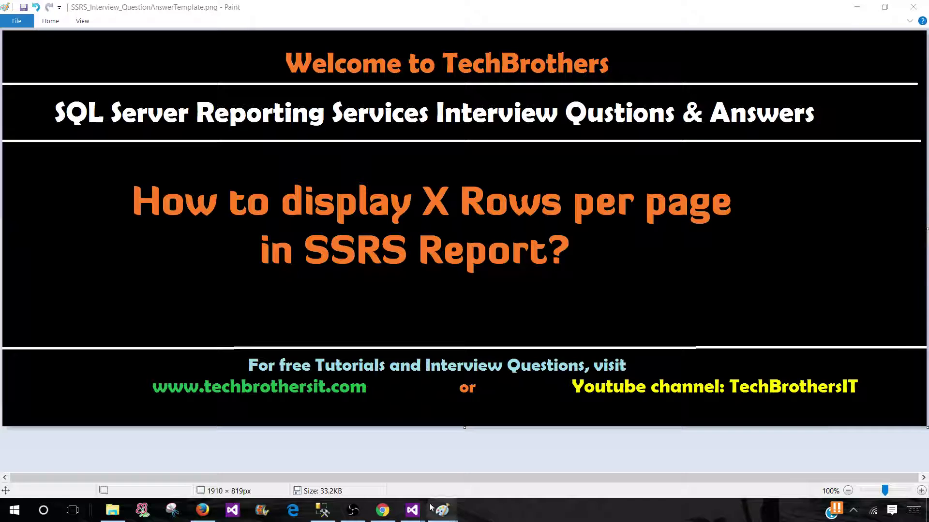
Preview Report3 in Visual Studio and page through both pages of the sales table.
mouse_move(412, 511)
click(482, 480)
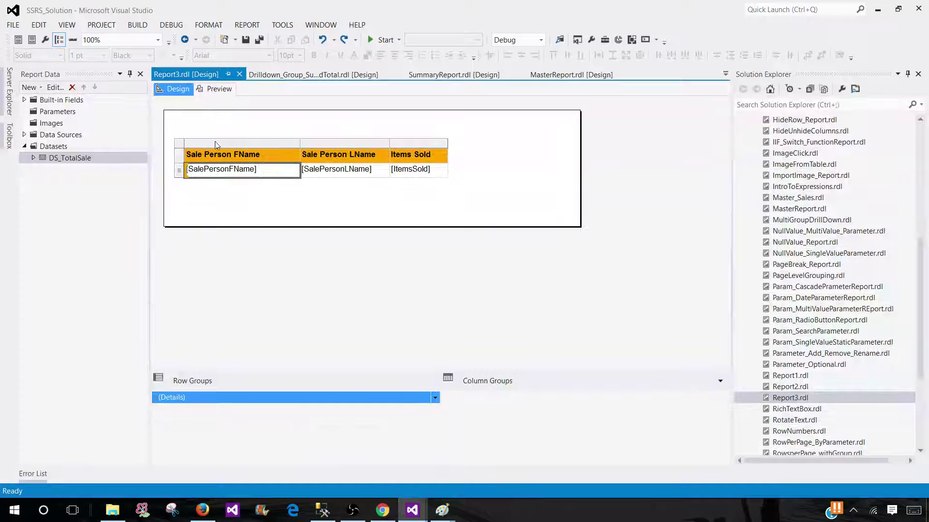
click(213, 89)
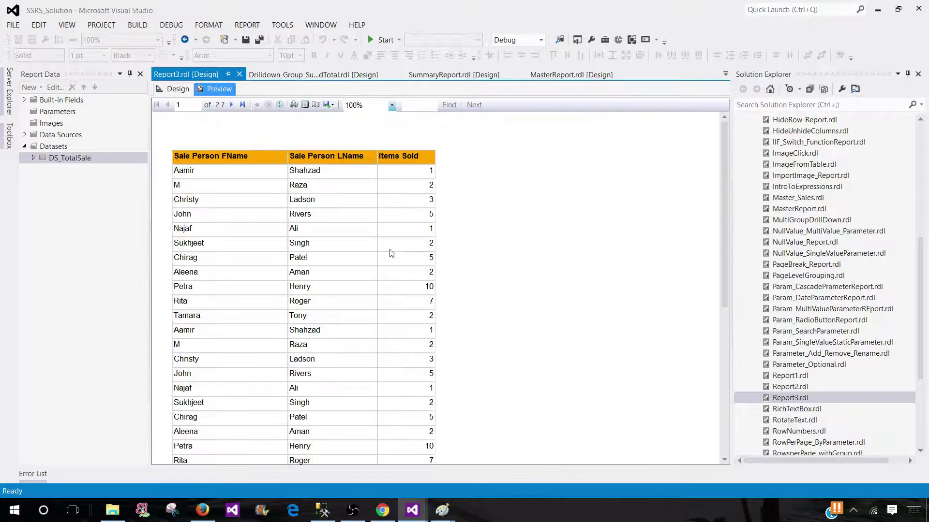
click(231, 105)
click(175, 89)
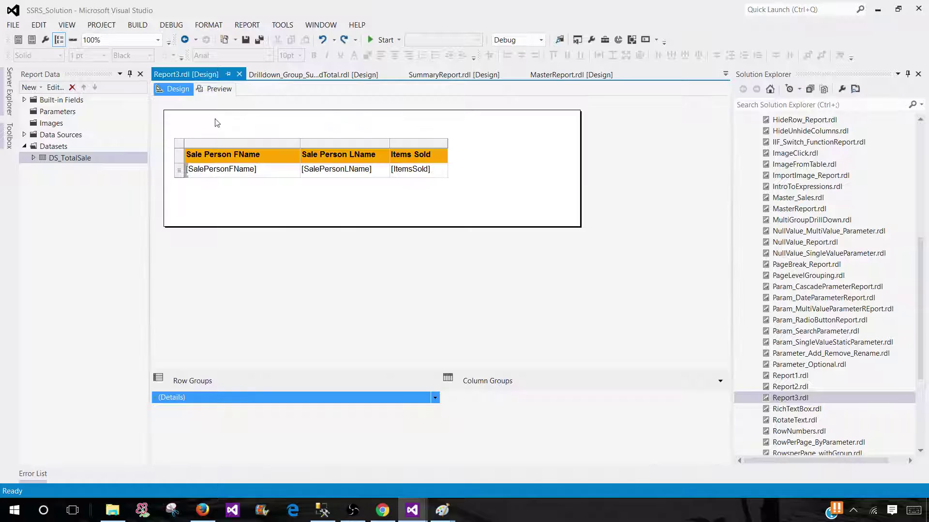
click(213, 88)
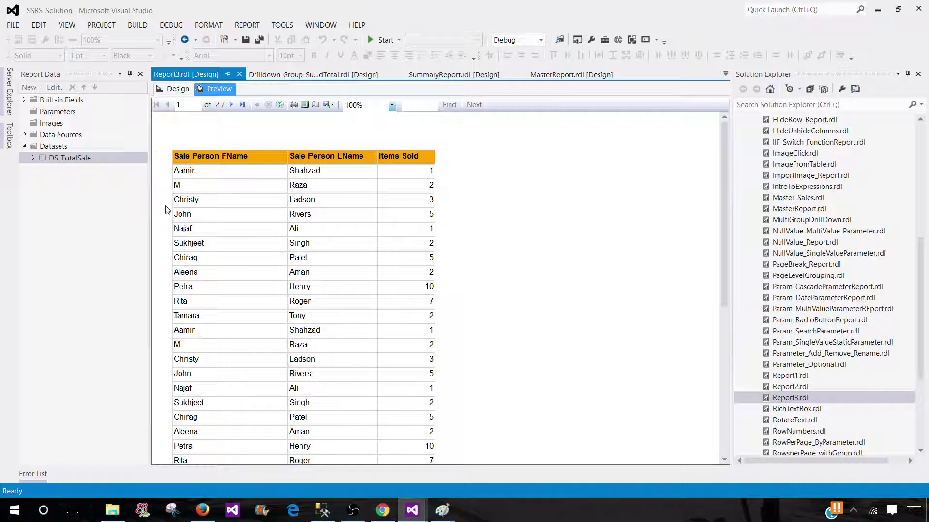
Add a parent group above the (Details) row group in design view.
click(186, 91)
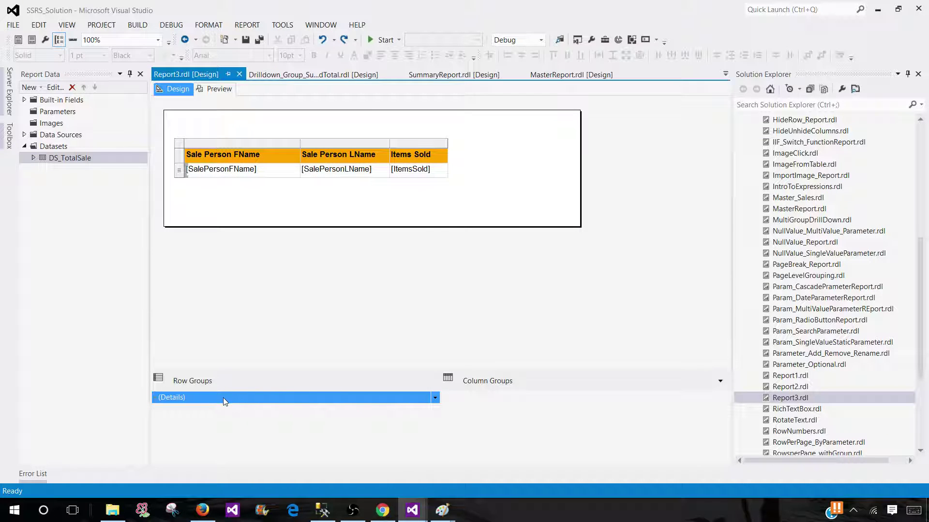
right_click(227, 400)
mouse_move(258, 409)
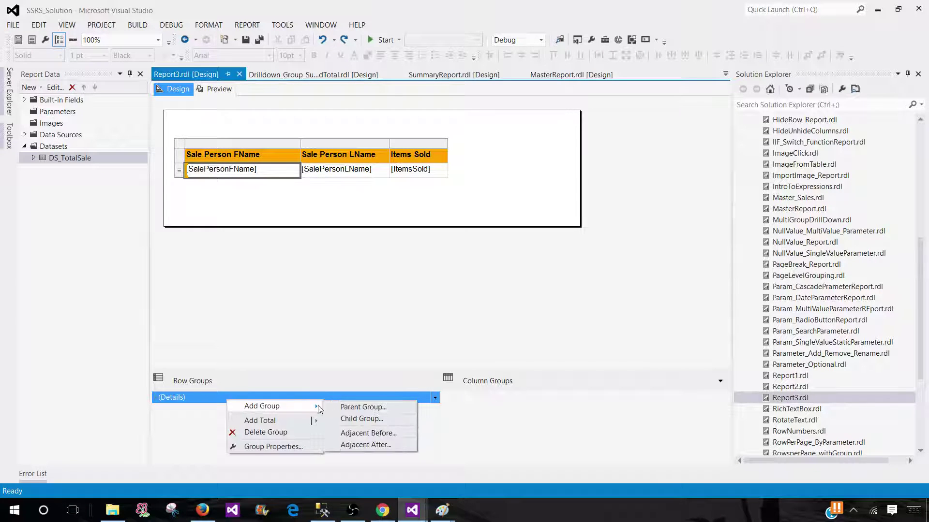
click(353, 408)
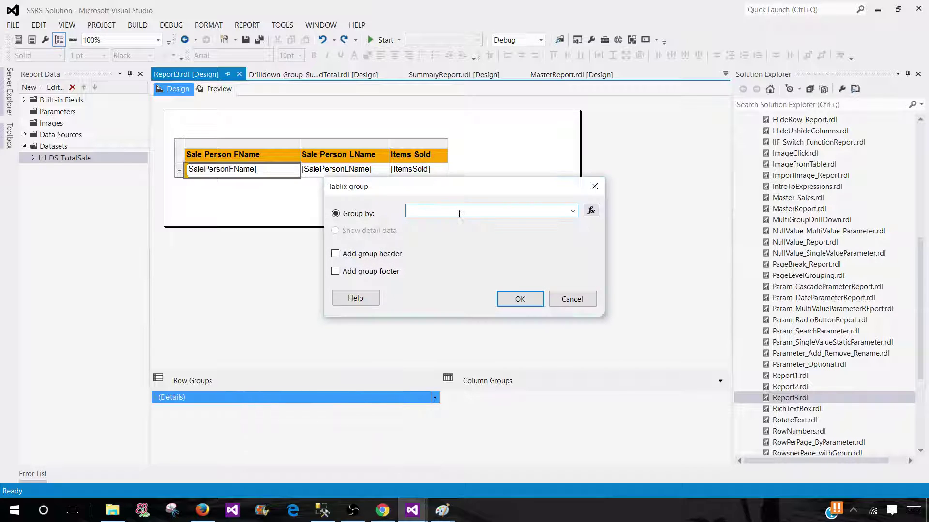
Set the new group's group-by expression to =Ceiling(RowNumber(nothing)/10).
click(590, 211)
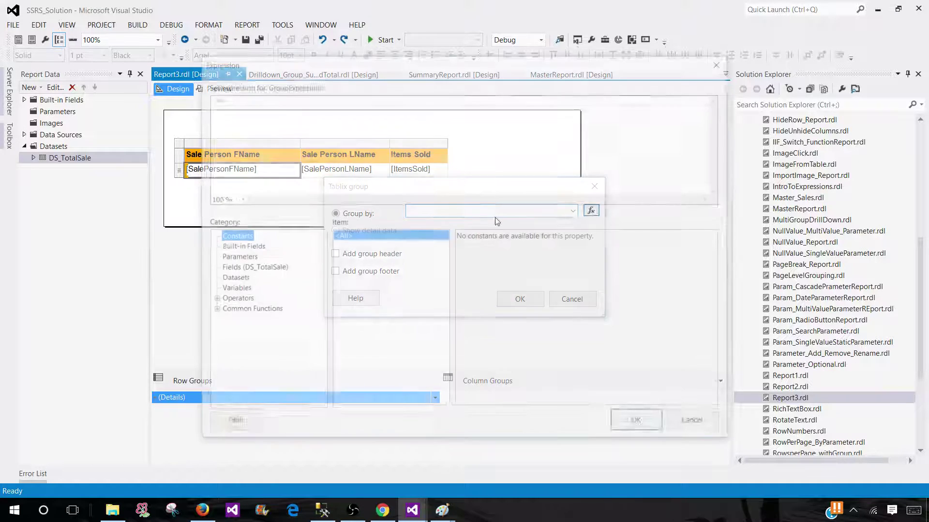
click(289, 125)
text(Ce)
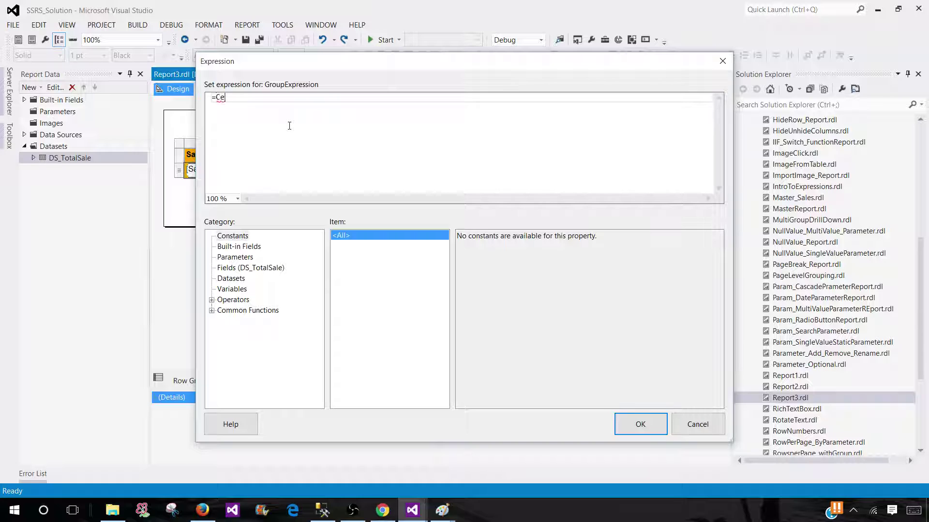
text(iling(Row)
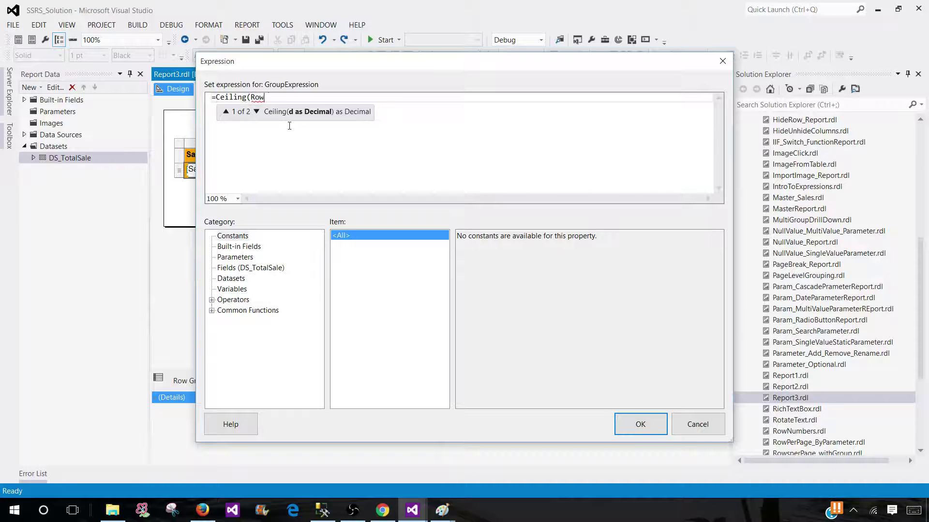
text(Number)
text((no)
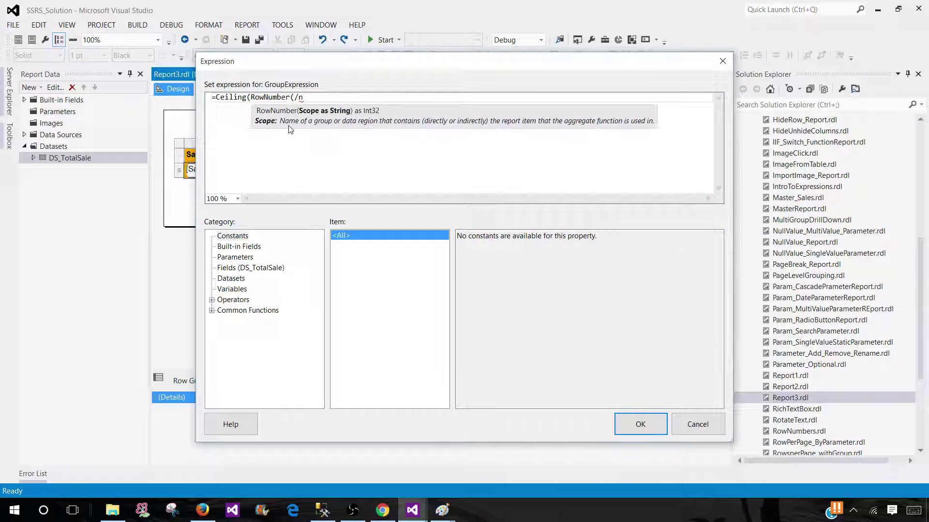
text(thing)/10))
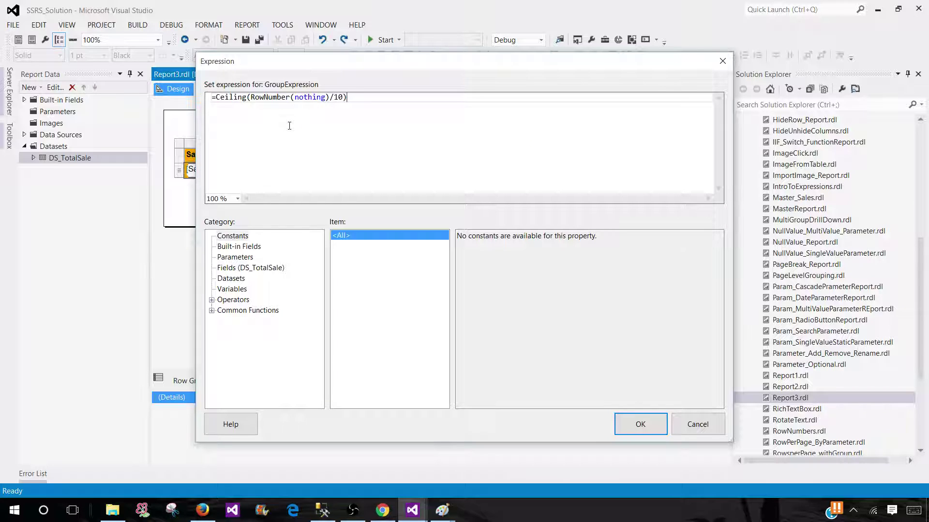
key(ctrl+a)
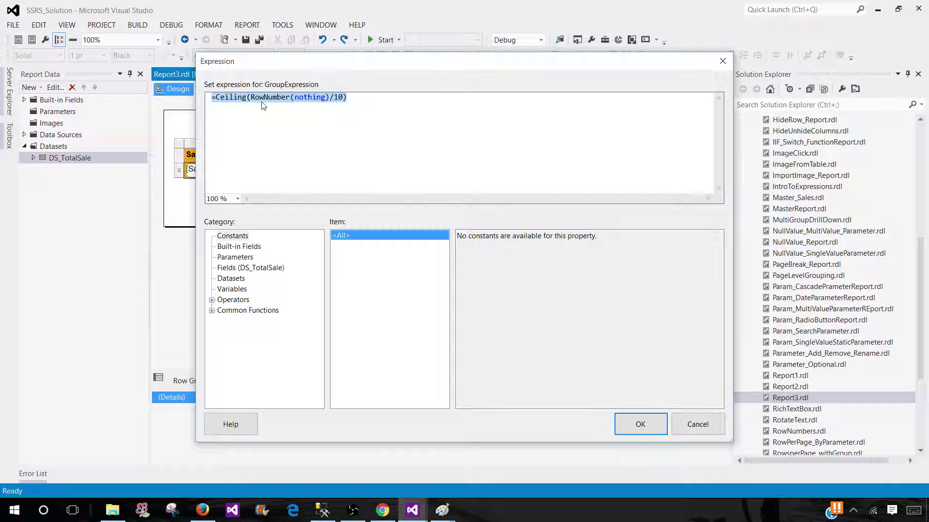
click(273, 110)
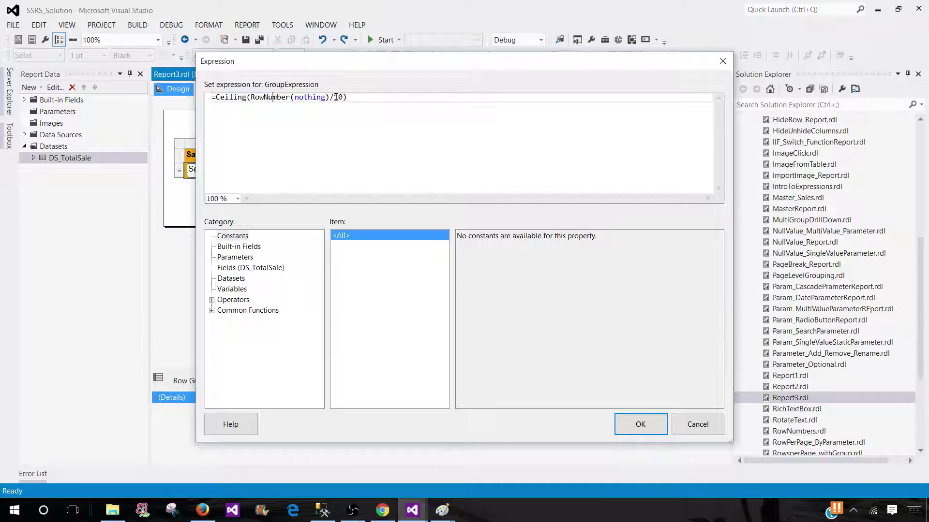
drag(333, 97, 346, 97)
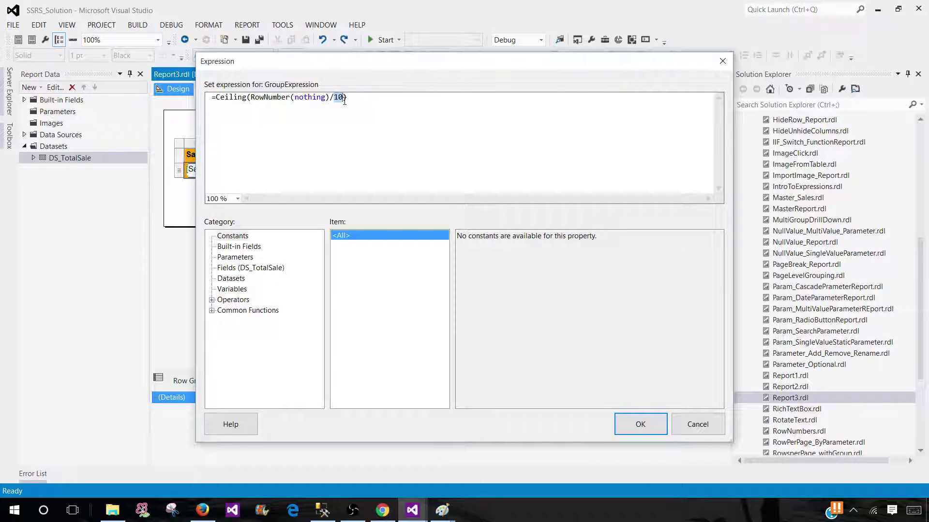
click(375, 103)
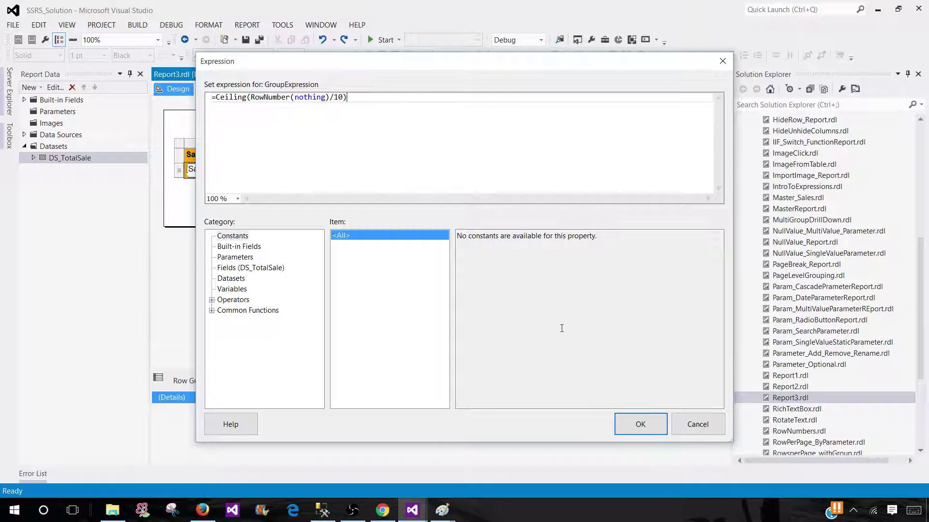
click(640, 424)
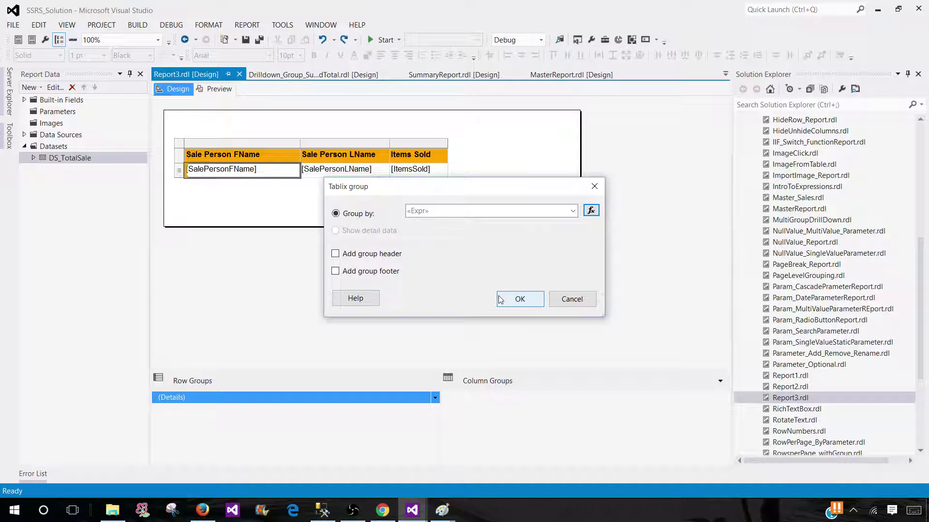
Create Group1, preview to see the RowNumber sort error, then return to design.
click(518, 300)
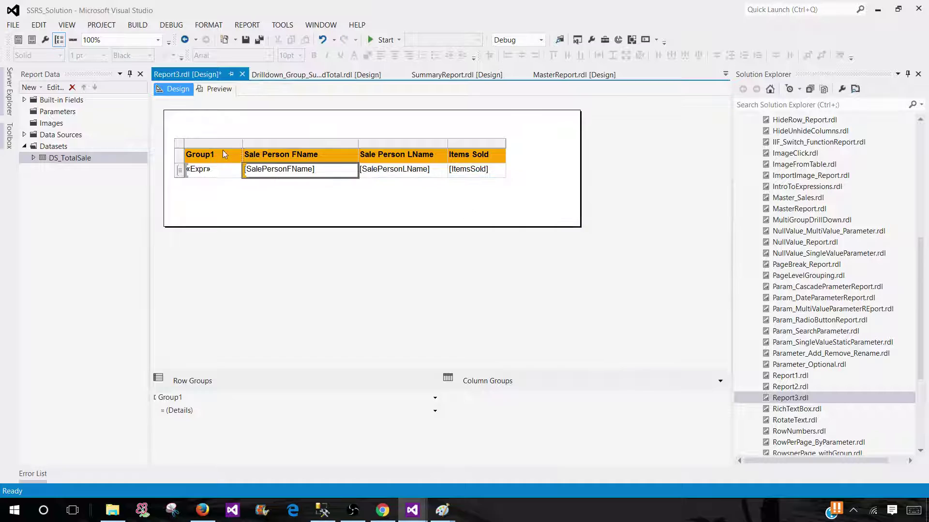
click(215, 88)
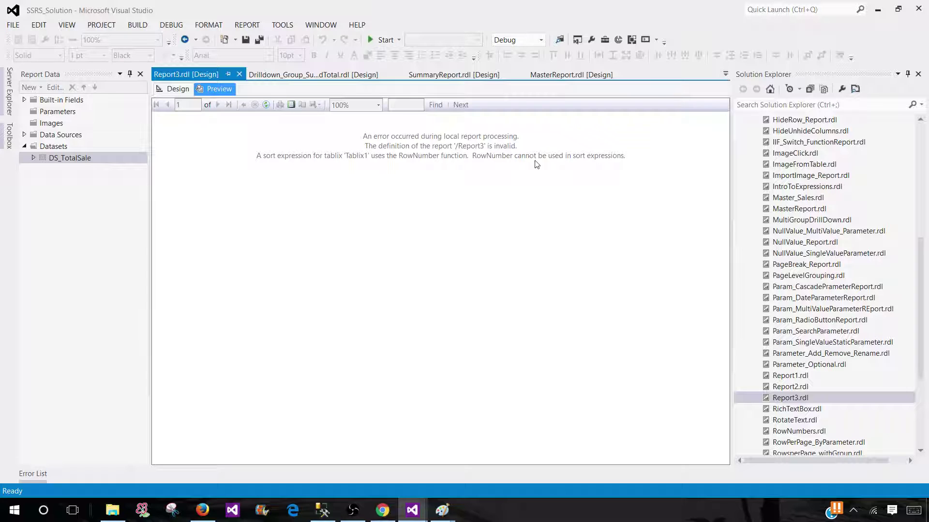
click(177, 89)
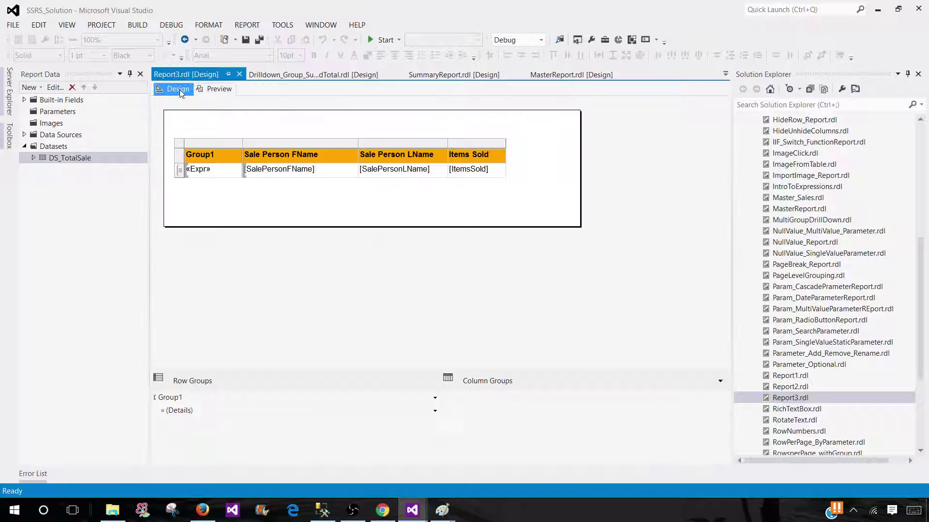
Delete Group1's sort expression in its Group Properties and preview the report.
click(233, 399)
right_click(213, 398)
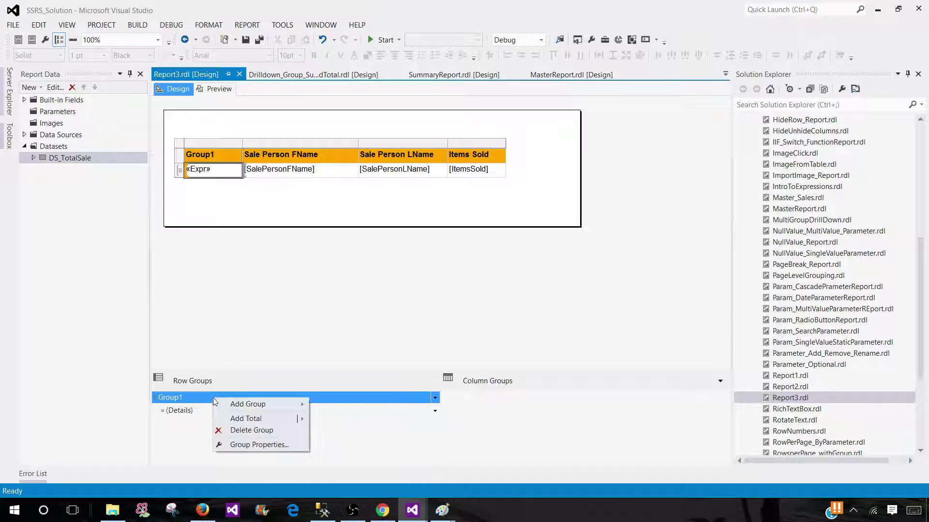
click(251, 444)
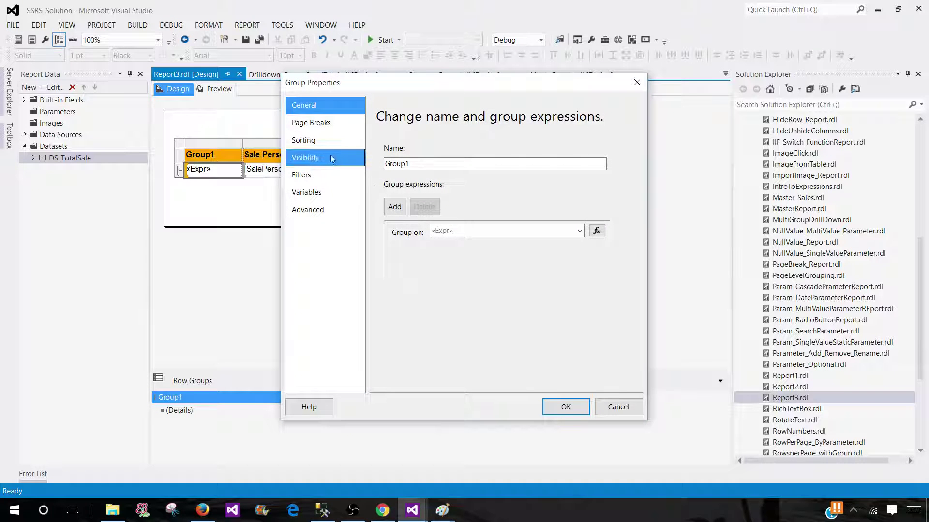
click(323, 143)
click(449, 187)
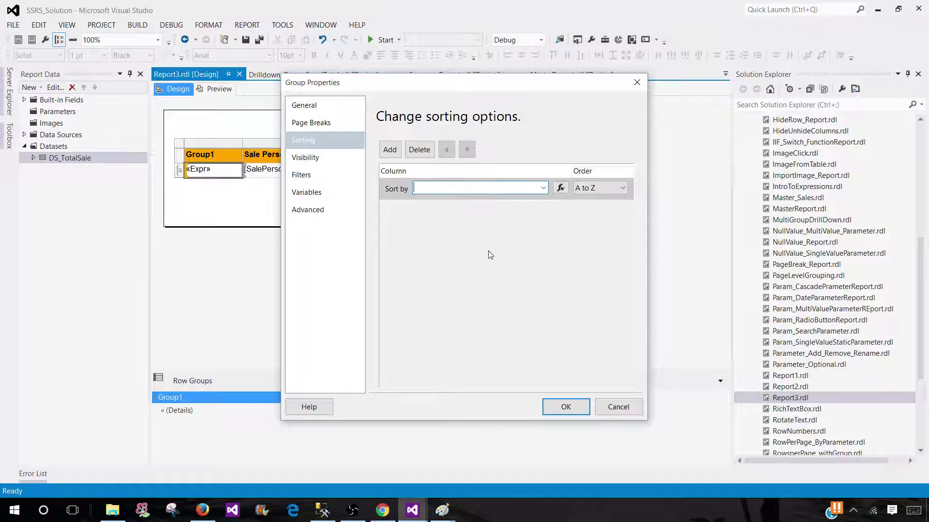
click(419, 149)
click(565, 406)
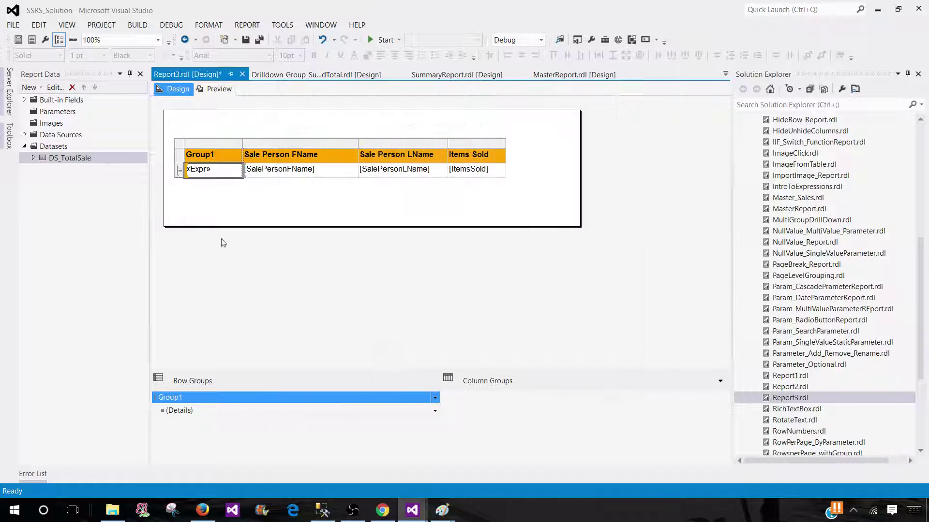
click(218, 90)
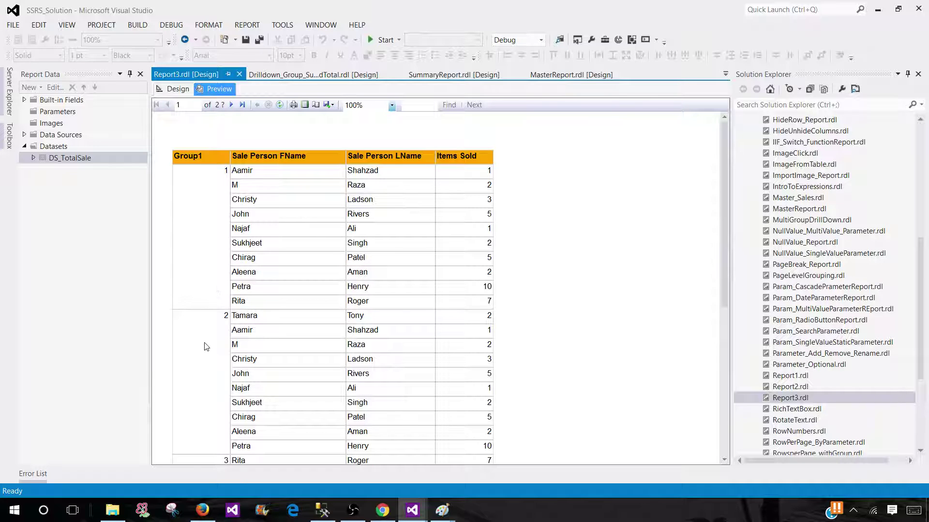
Scroll the preview to inspect the ten-row blocks numbered 1, 2 and 3.
scroll(206, 340, down, 5)
scroll(241, 316, up, 4)
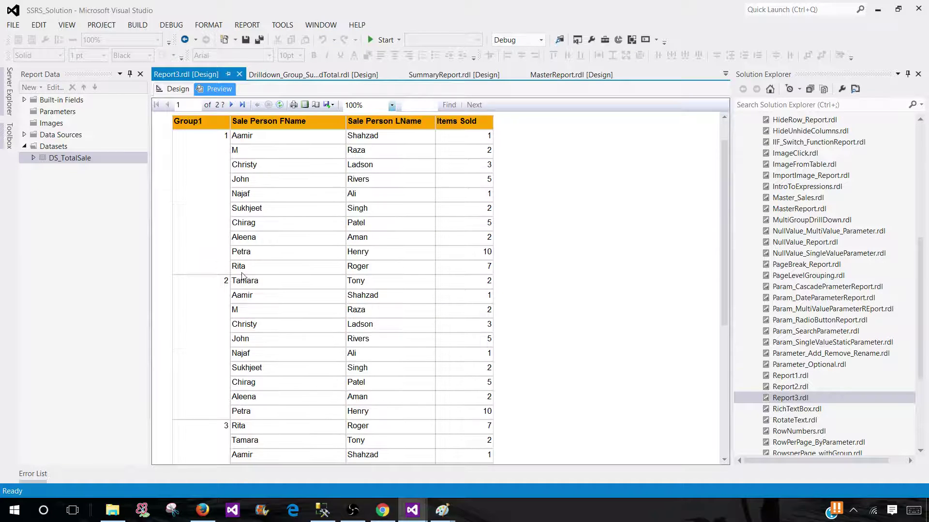
scroll(243, 276, up, 1)
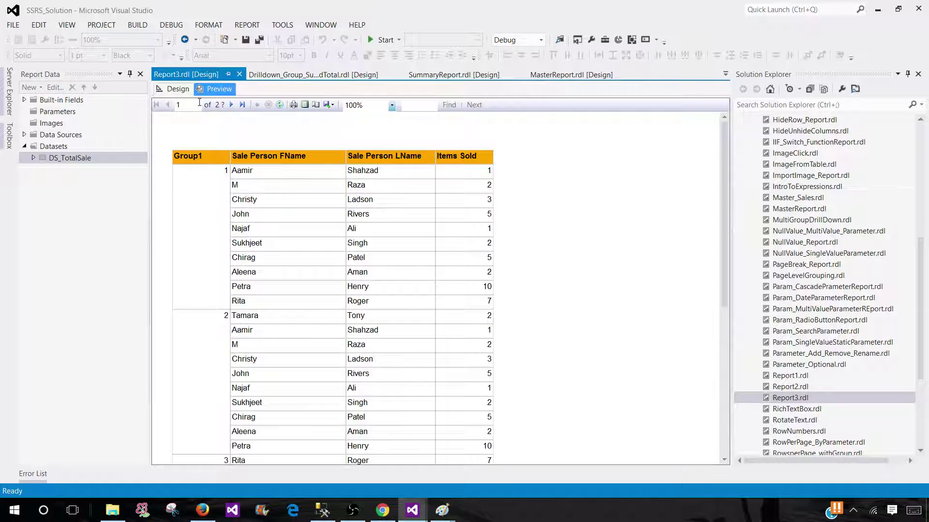
Give Group1 a page break between each instance and preview the report.
click(184, 89)
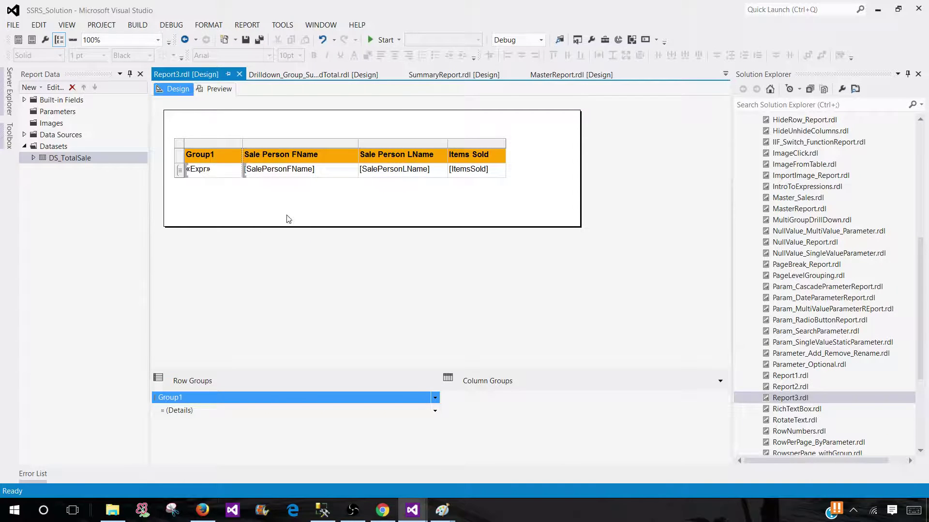
right_click(266, 394)
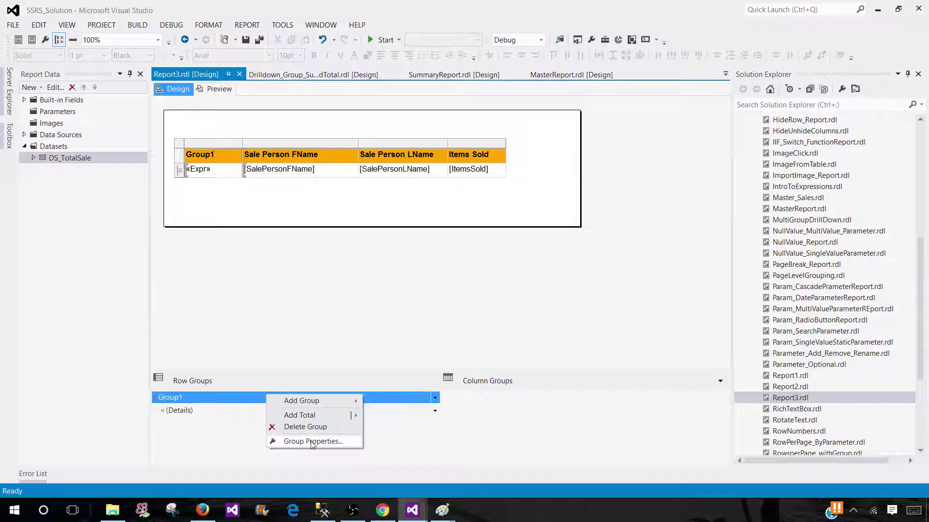
click(312, 441)
click(323, 124)
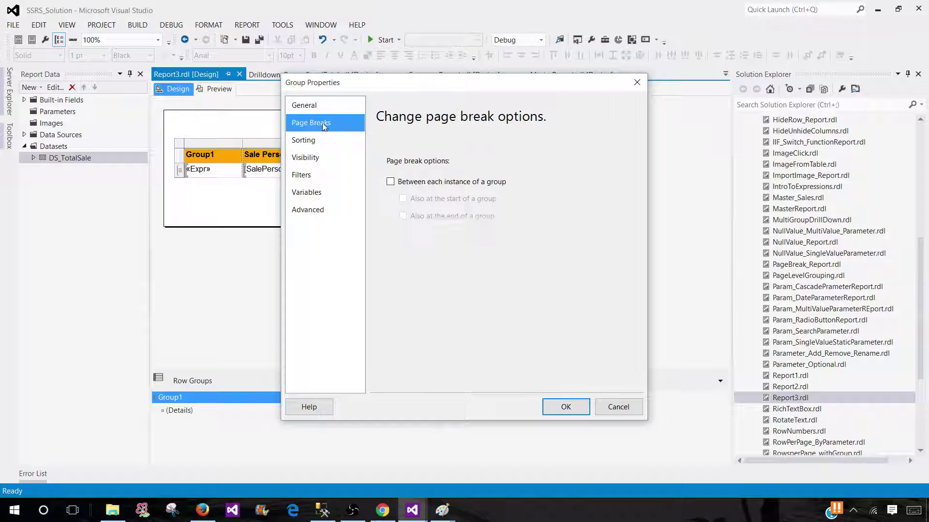
click(391, 182)
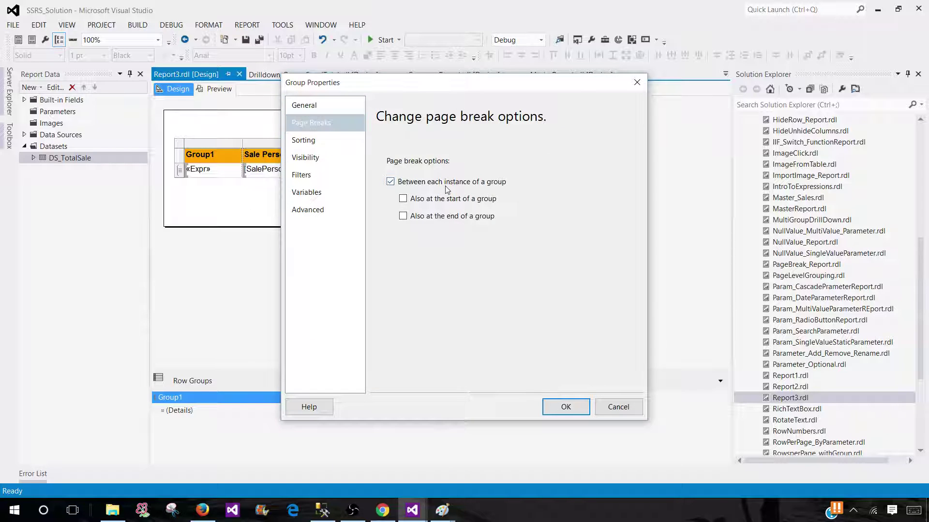
click(561, 406)
click(225, 90)
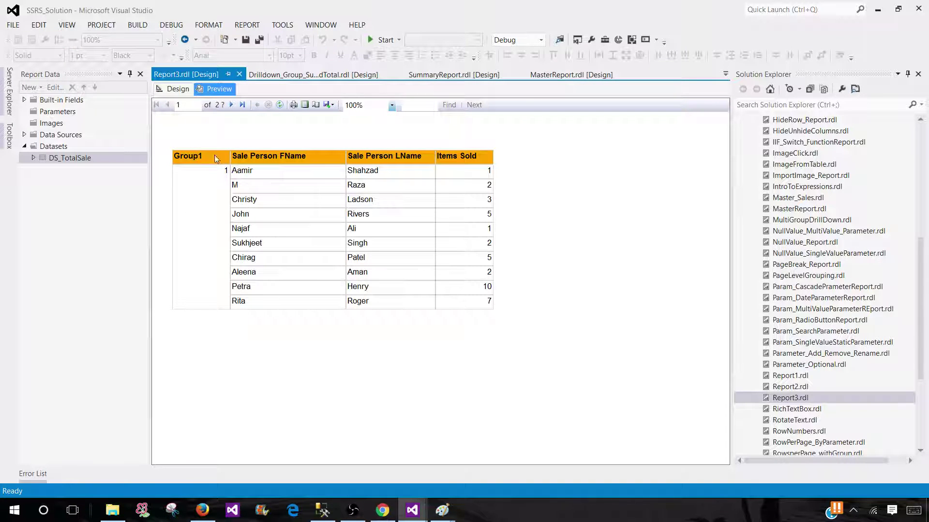
Step through all five preview pages of ten rows each, then return to design.
click(233, 105)
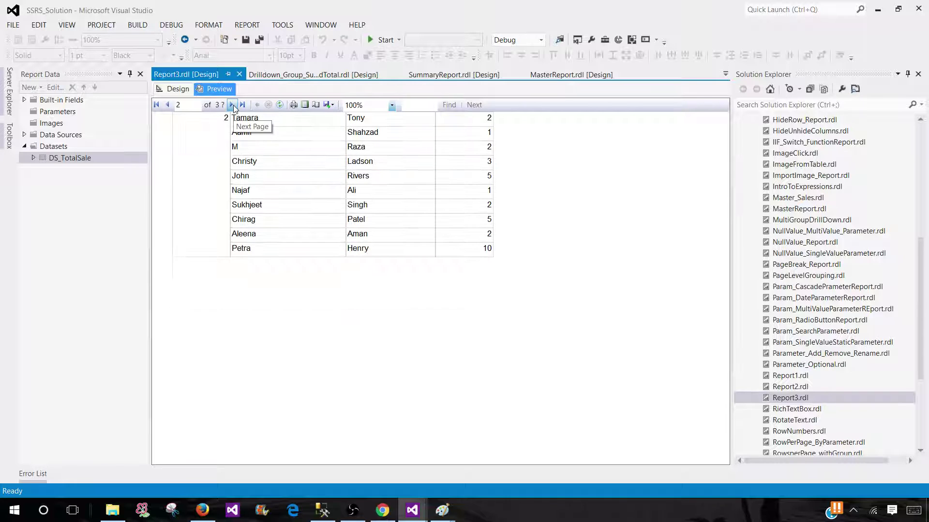
click(233, 105)
click(233, 105)
click(233, 105)
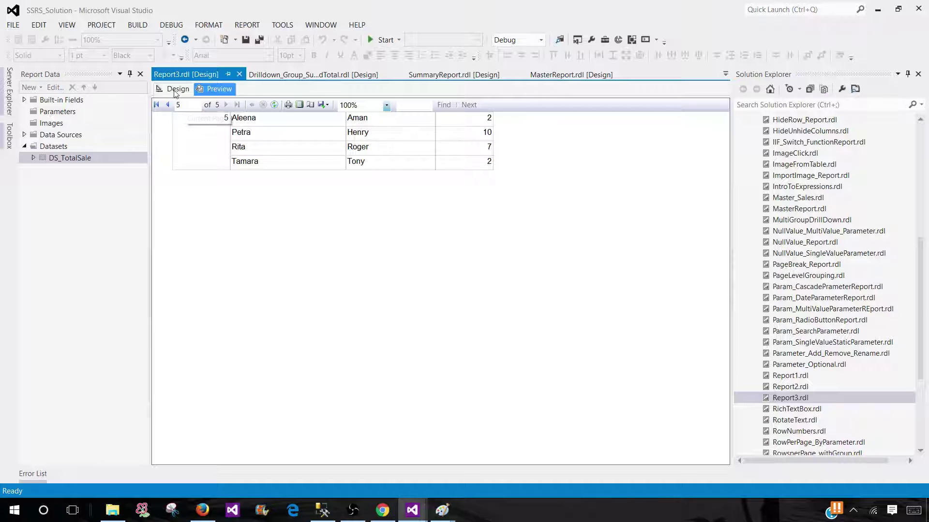
click(175, 89)
click(218, 90)
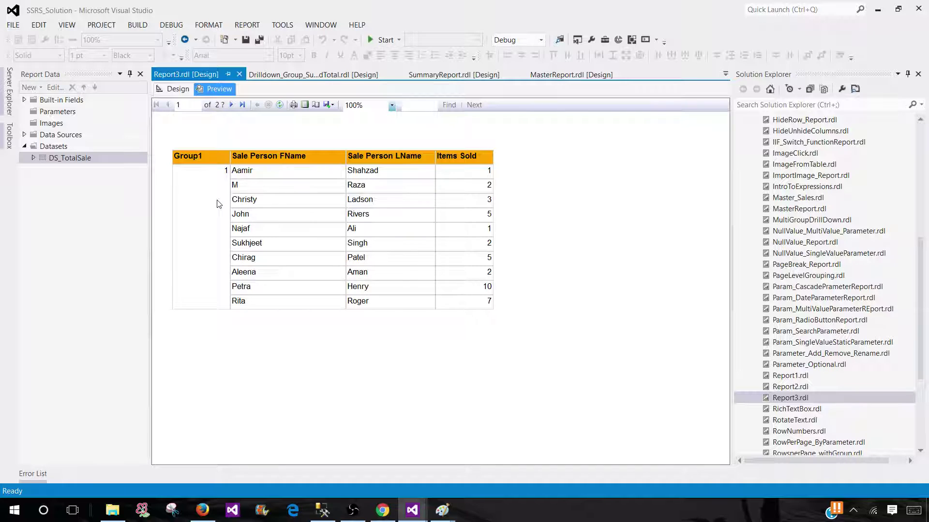
click(184, 90)
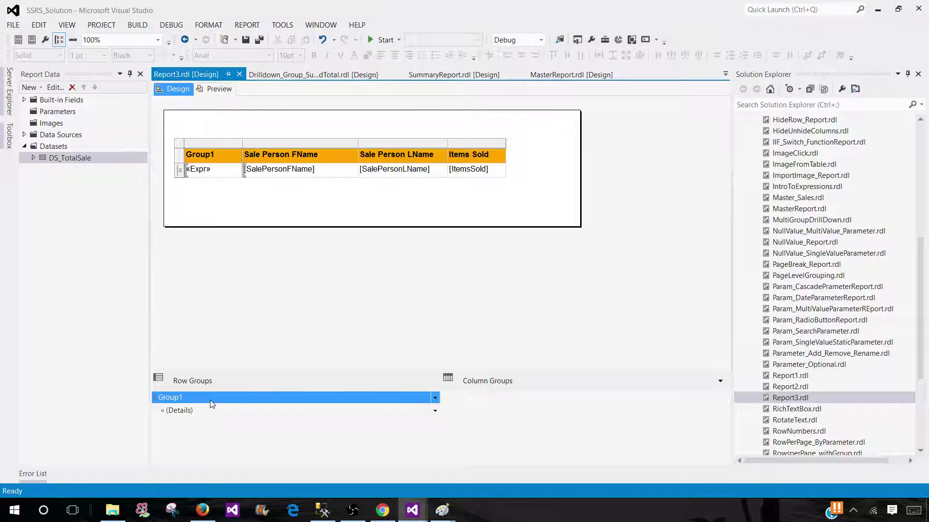
Delete only the Group1 column, keeping the group, and preview the report.
right_click(214, 143)
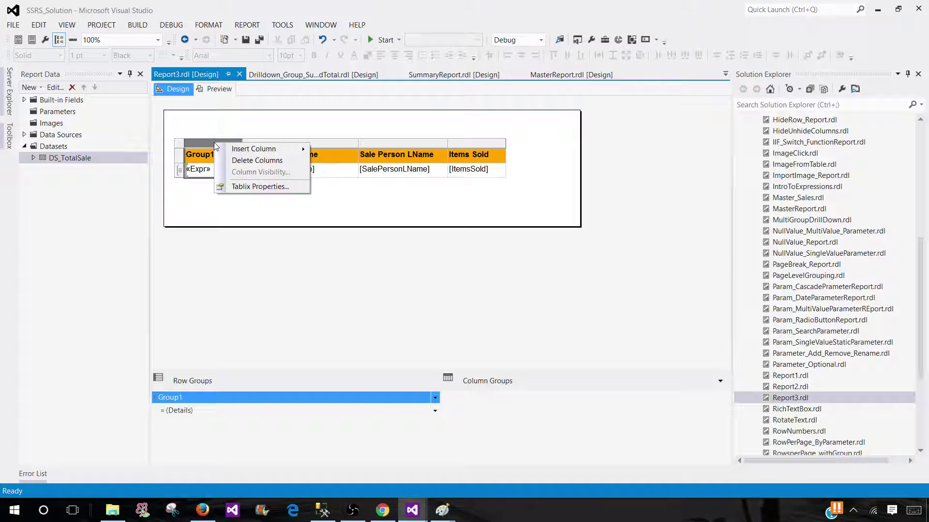
click(253, 162)
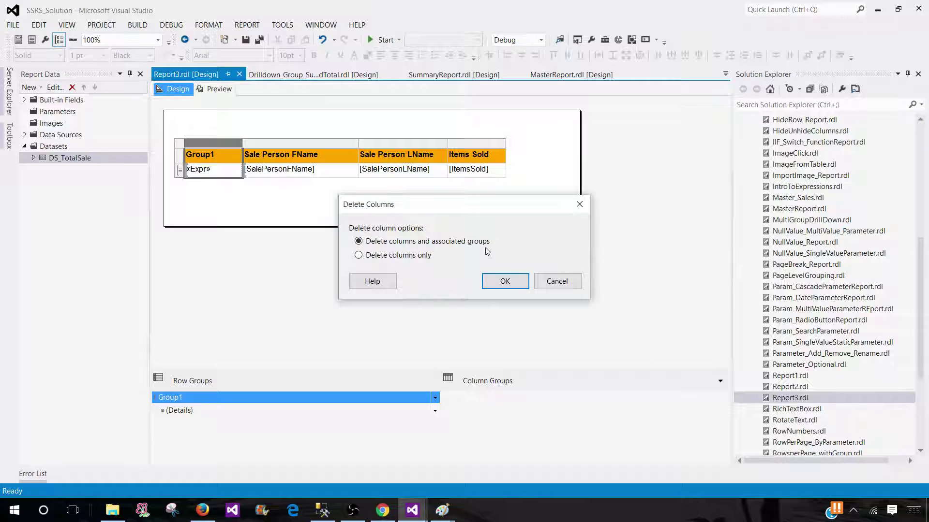
click(367, 257)
click(502, 281)
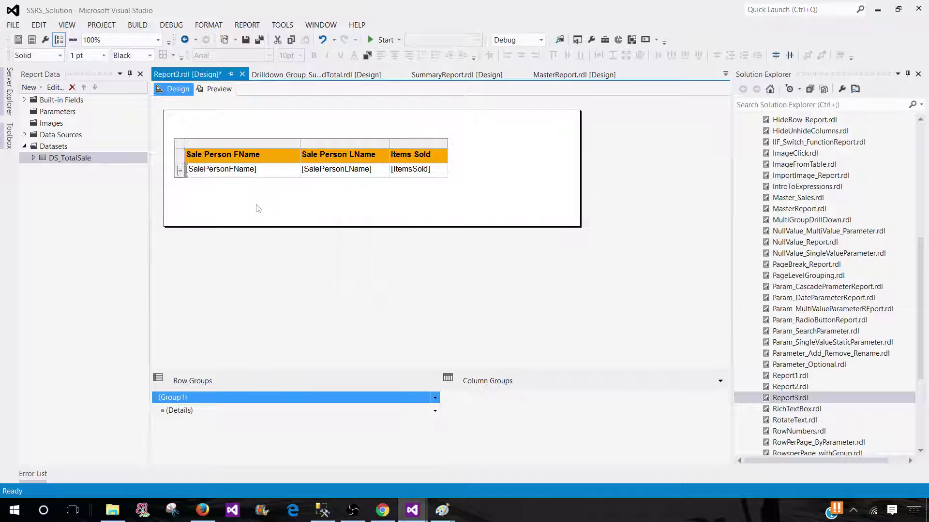
click(216, 89)
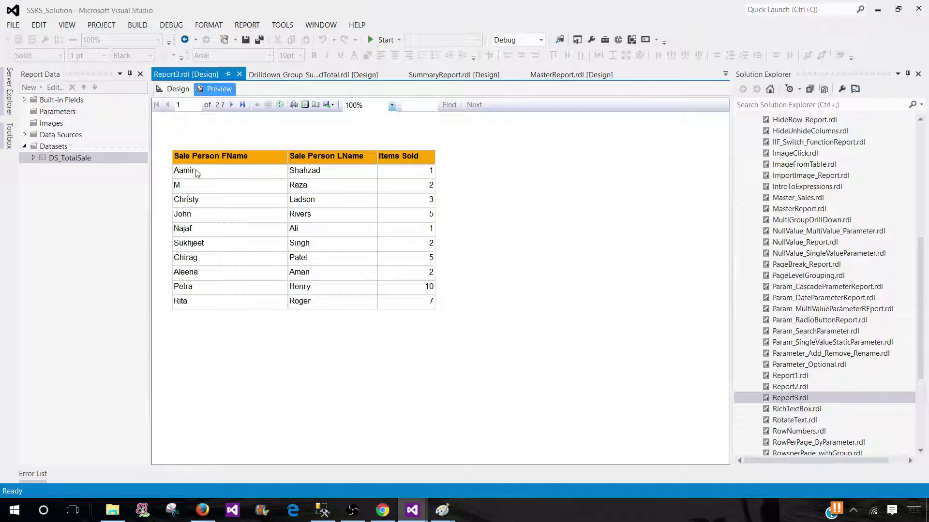
Check page 2 of the preview lists ten rows, then switch back to Design.
click(231, 104)
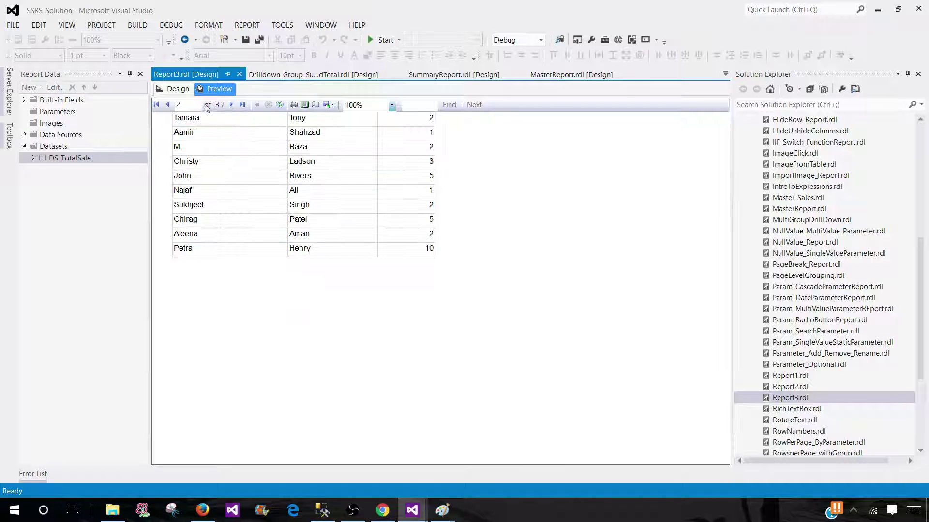
click(177, 89)
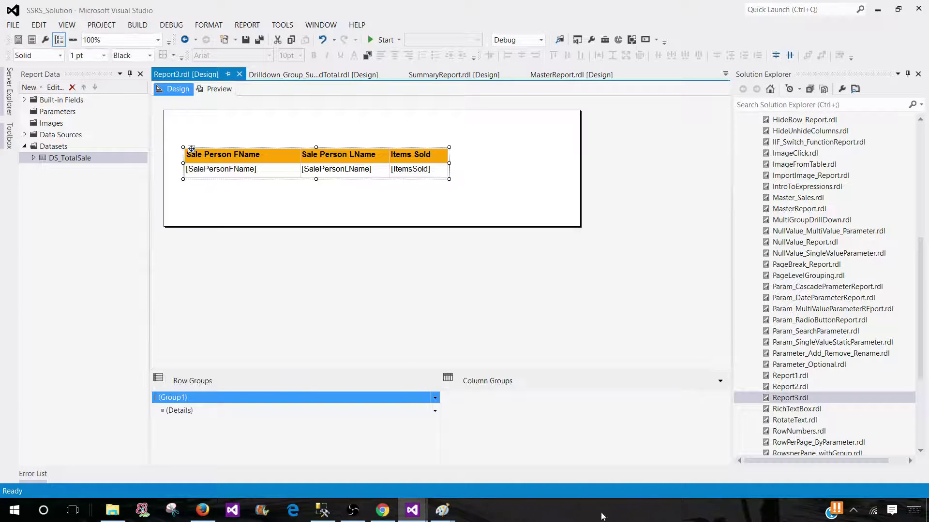